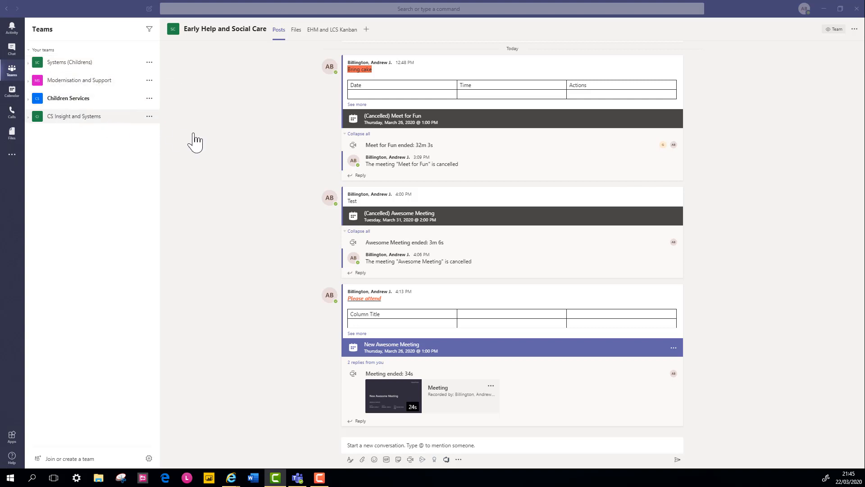
Expand Modernisation and Support and Children Services, and toggle the Systems (Childrens) channels until they show
click(68, 63)
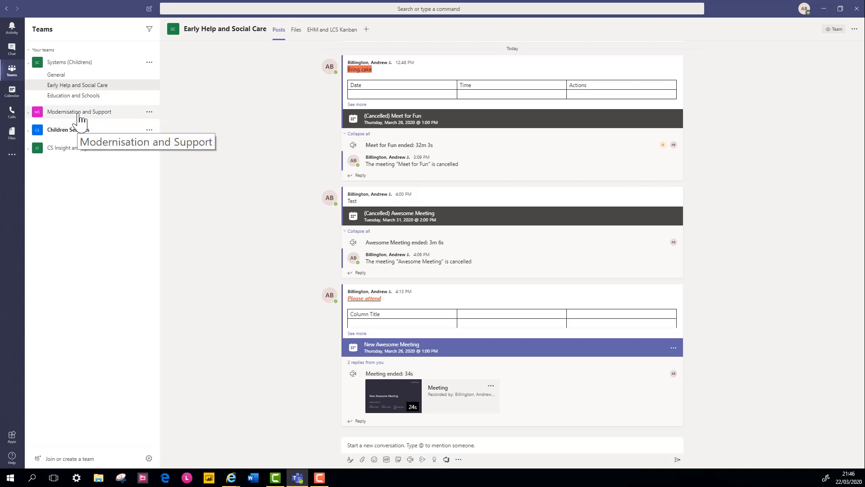
click(28, 114)
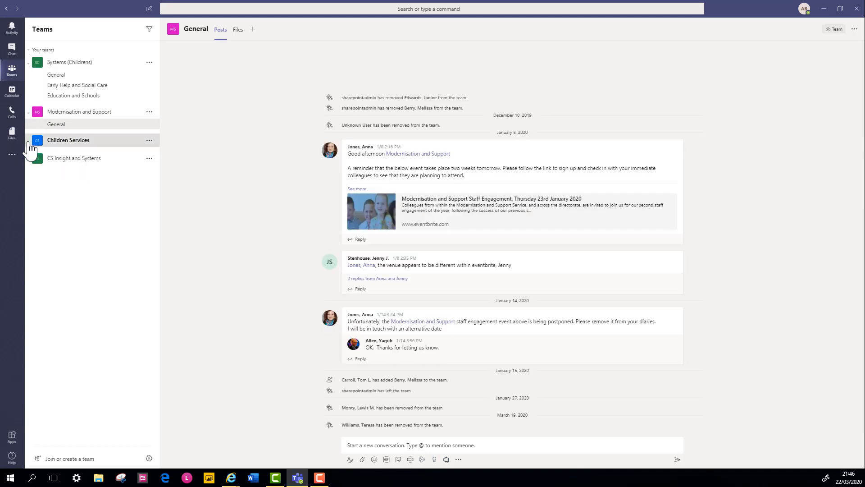
click(28, 142)
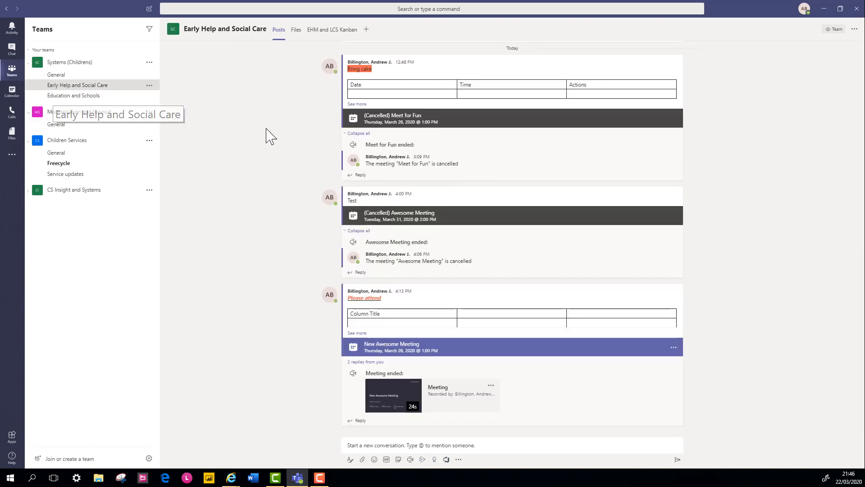
click(83, 66)
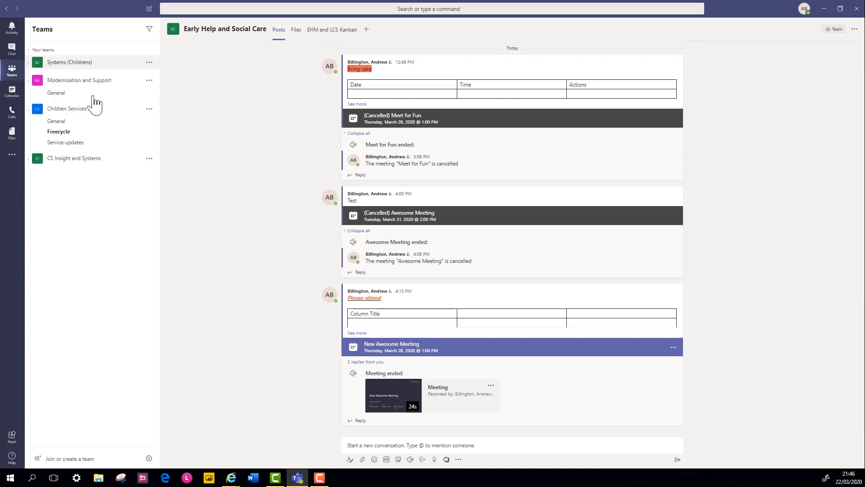
click(33, 67)
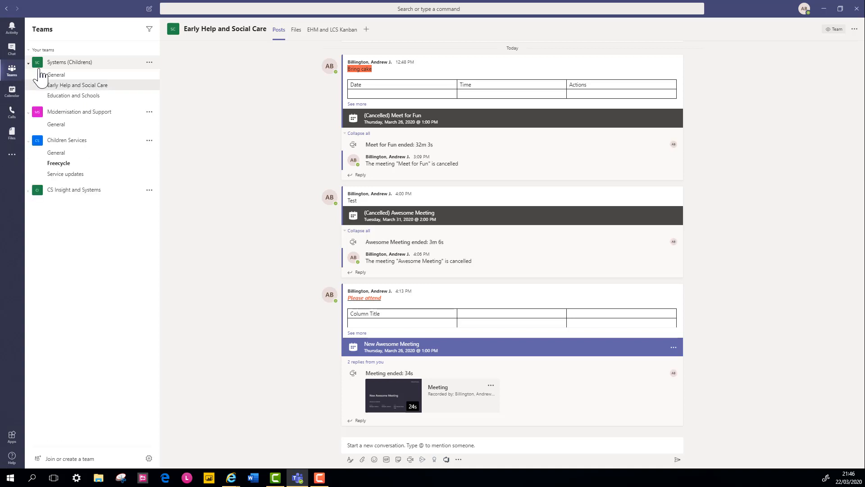
click(39, 68)
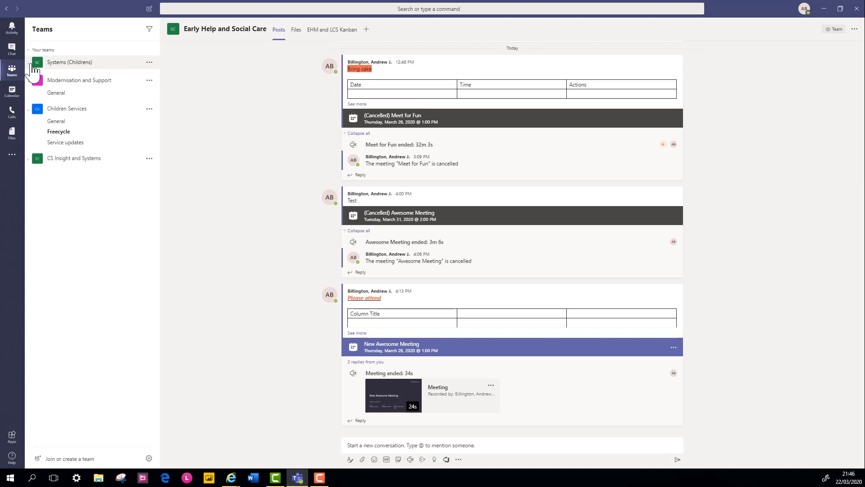
click(33, 68)
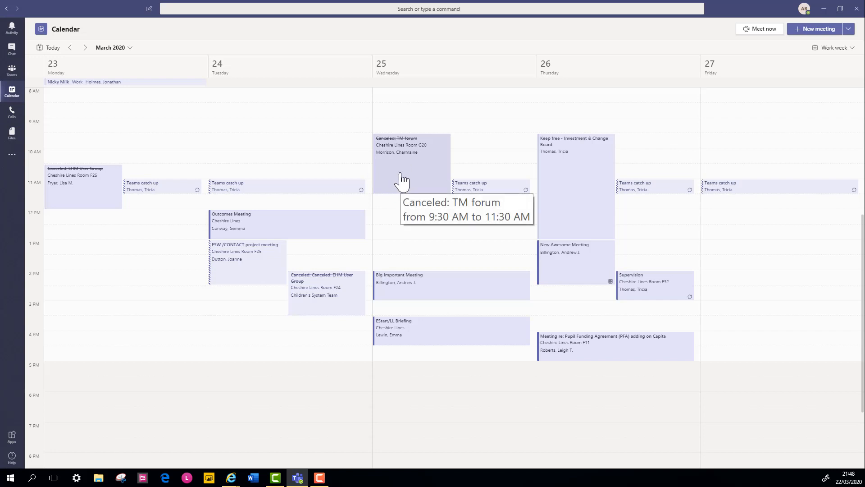
Move the calendar forward to the 30 March–3 April 2020 work week
click(85, 48)
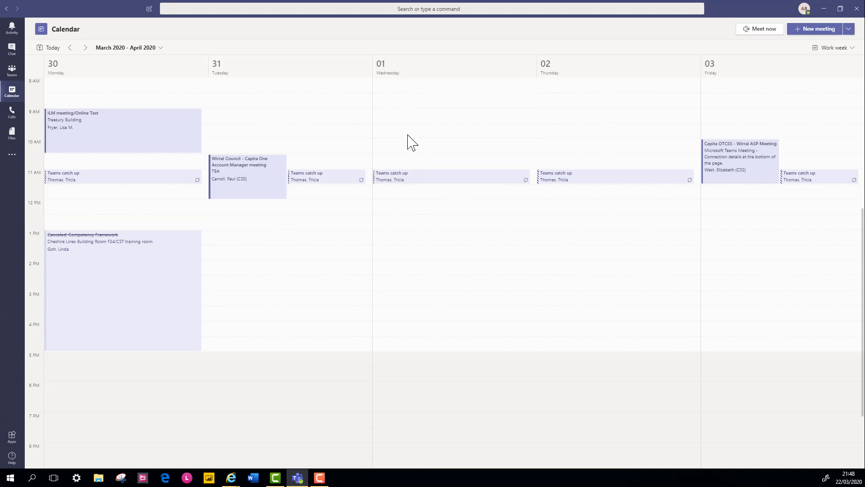
Draft a new meeting titled 'Important Meeting' in Wednesday's 12:30 PM slot
click(407, 228)
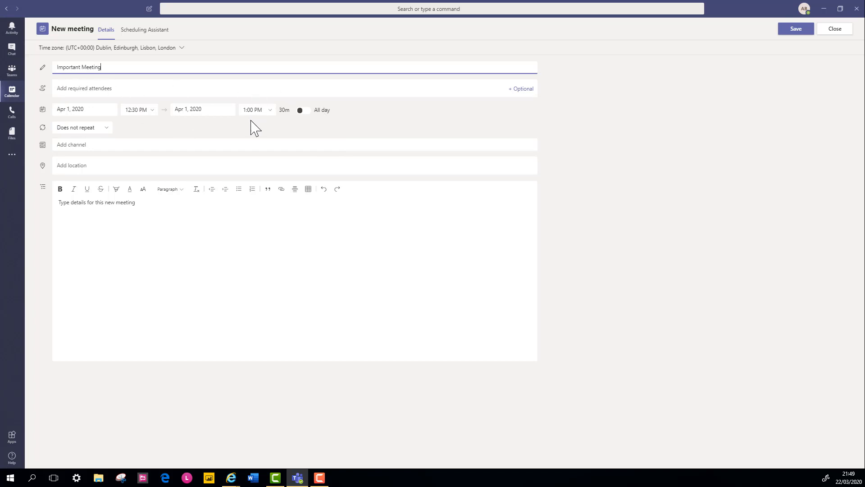
click(101, 109)
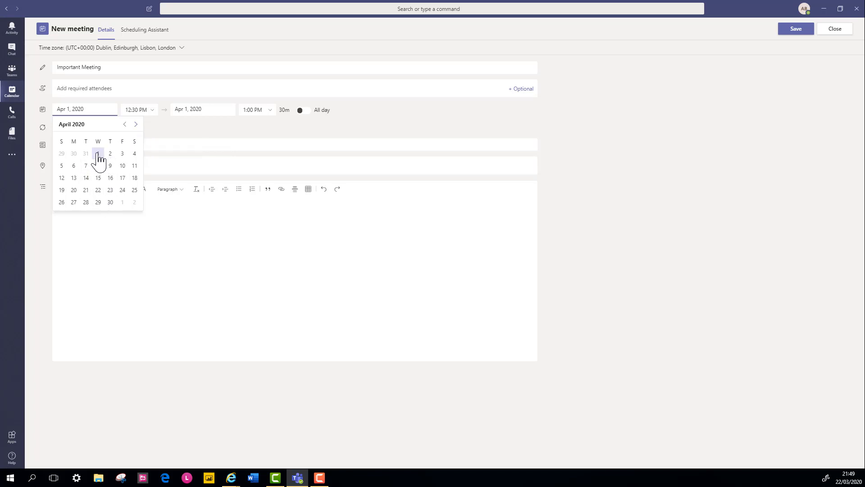
Leave the start date, start time and end date at 1 April, 12:30 PM
click(158, 134)
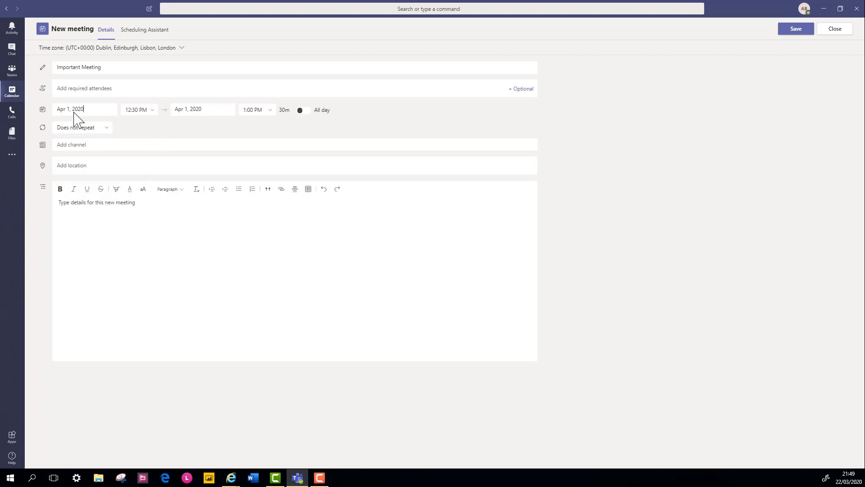
click(154, 117)
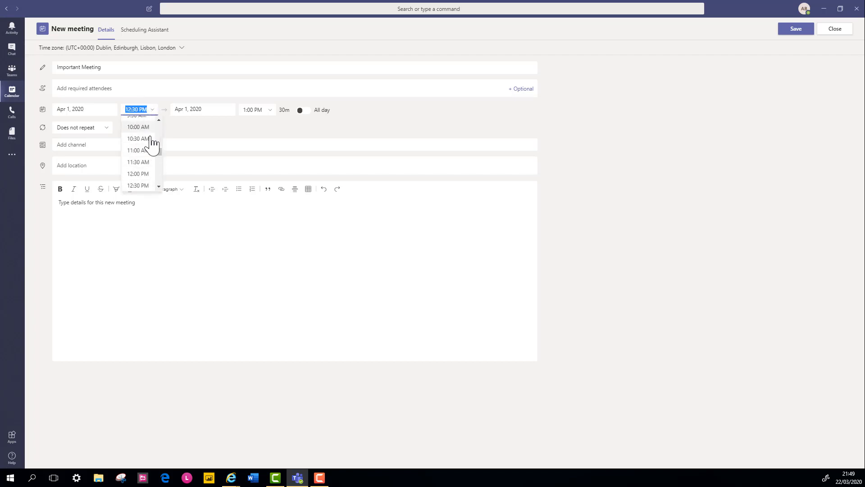
click(192, 131)
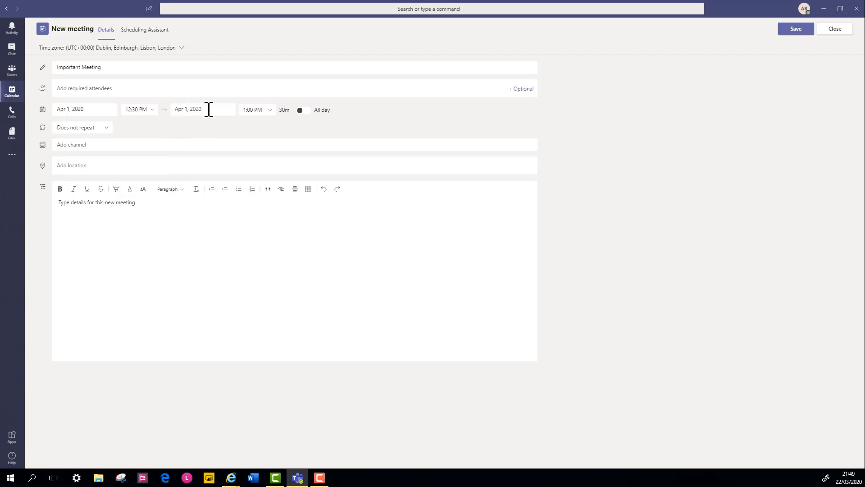
click(208, 109)
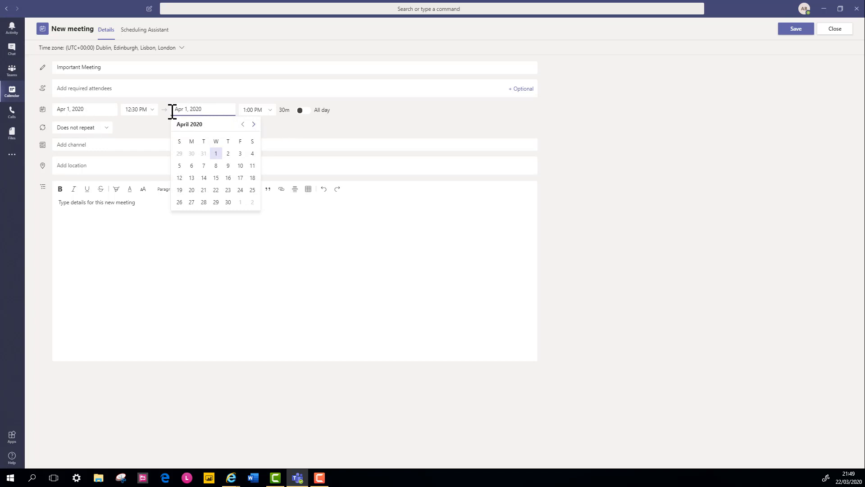
click(304, 131)
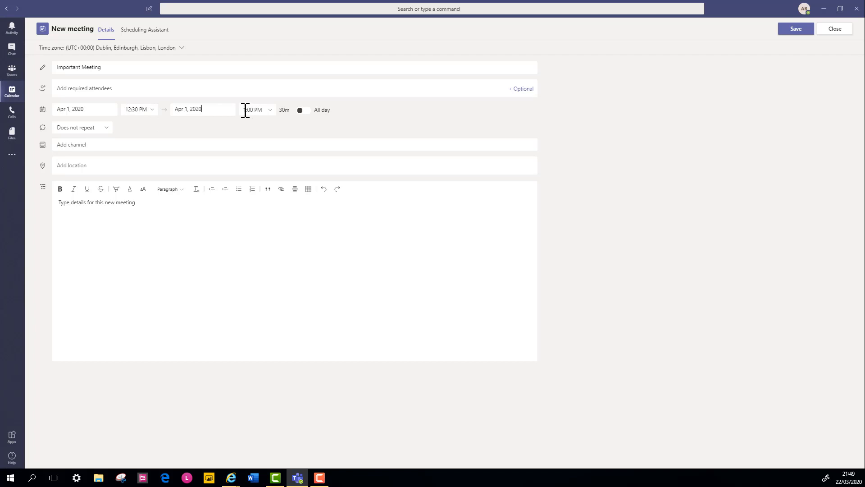
Set the end time to 2:00 PM for a 1h 30m meeting, with All day left off
click(270, 111)
click(270, 111)
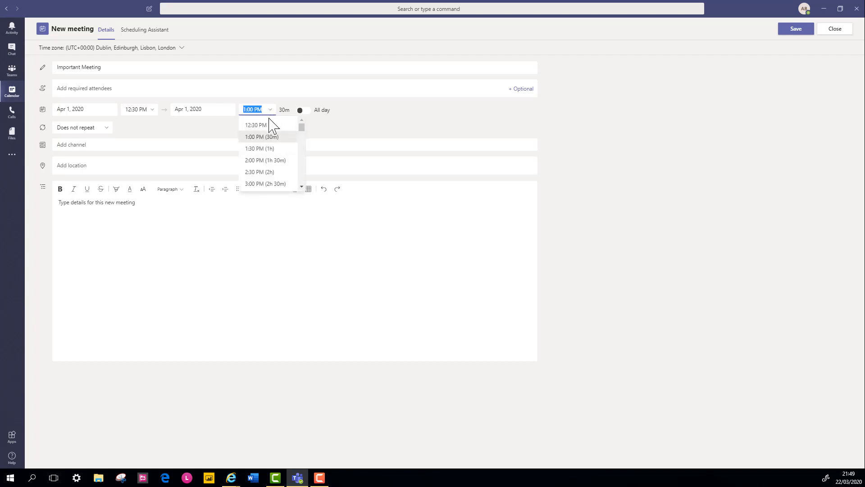
click(260, 161)
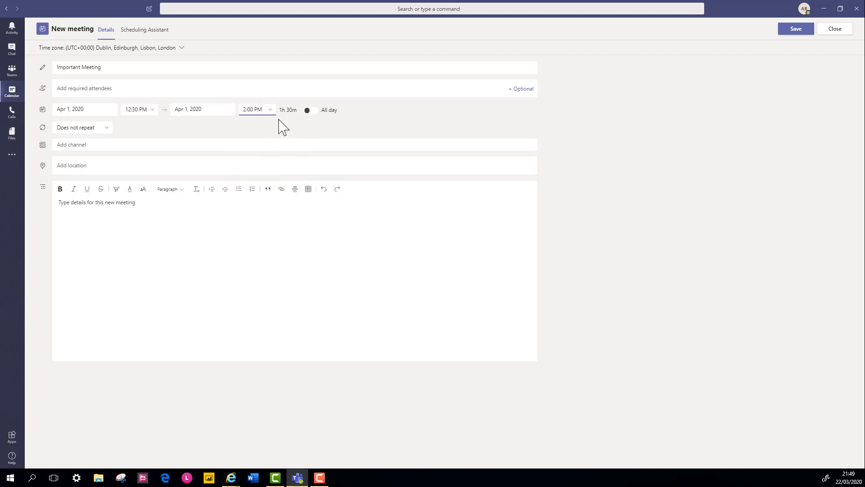
click(310, 111)
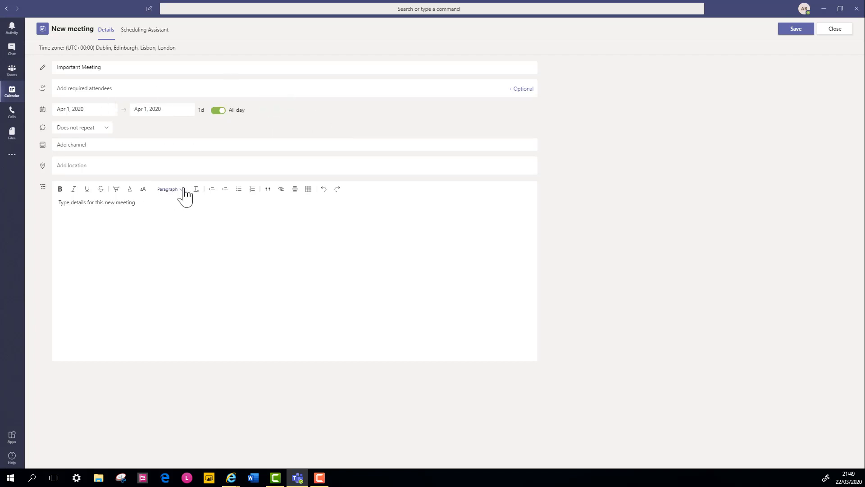
click(218, 112)
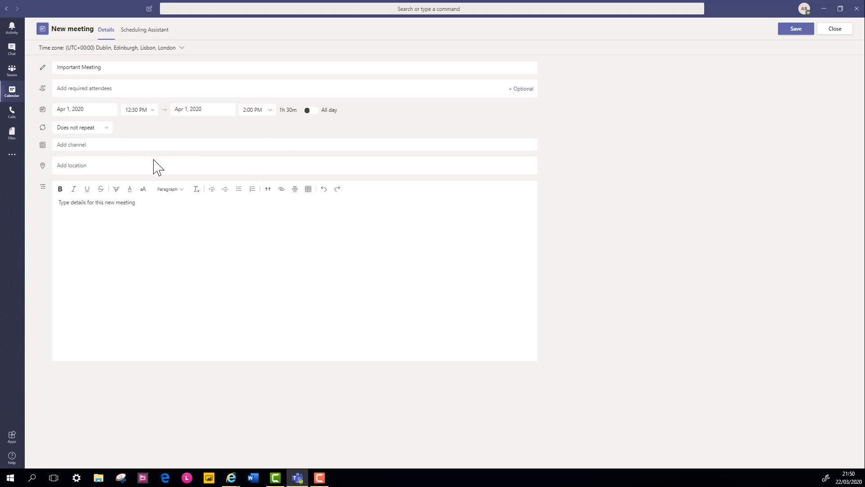
click(109, 129)
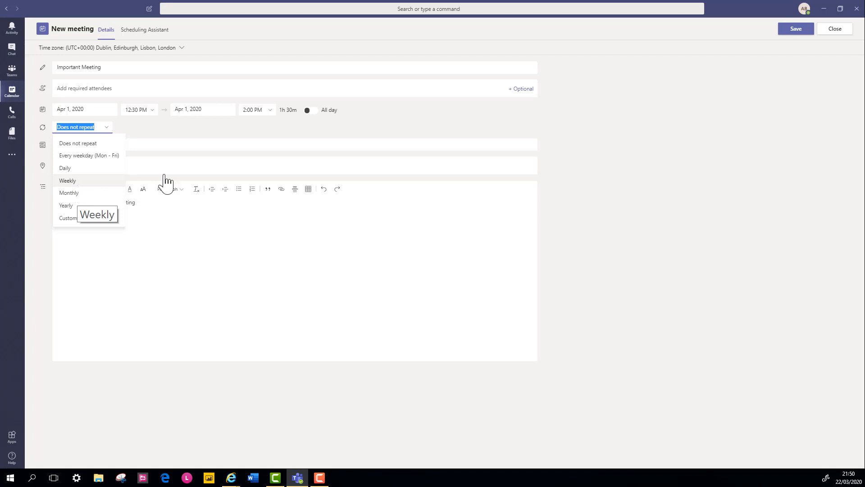
click(226, 133)
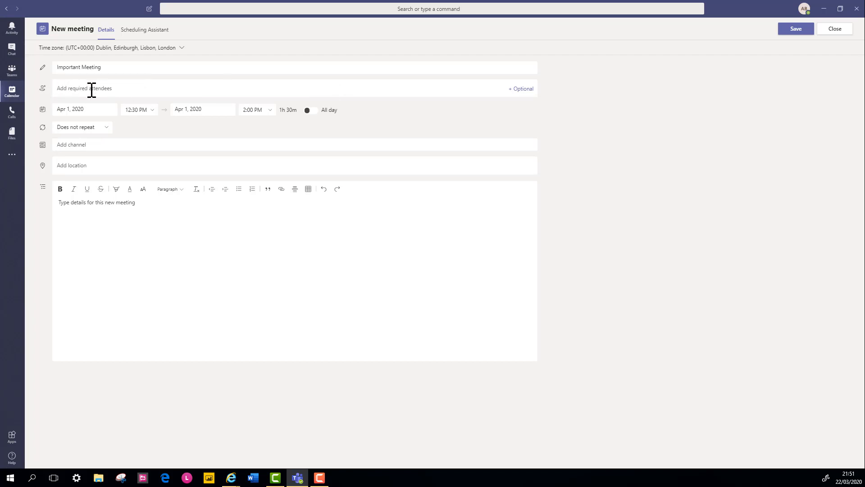
click(114, 88)
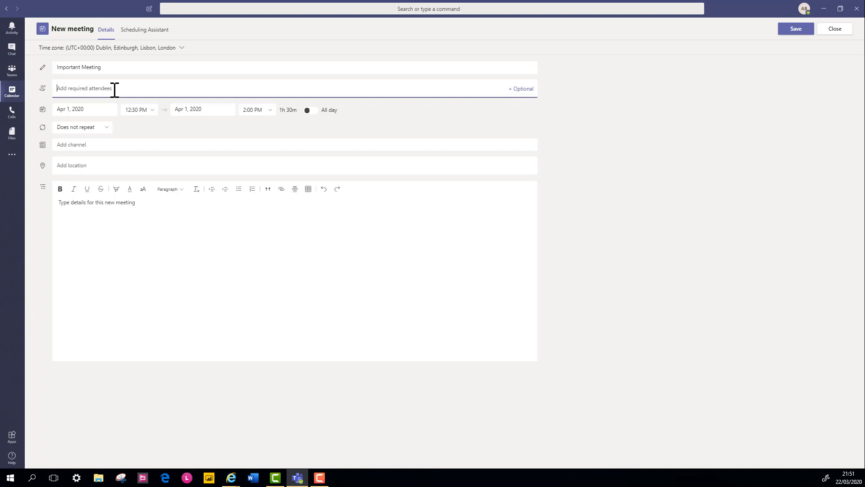
text(billington)
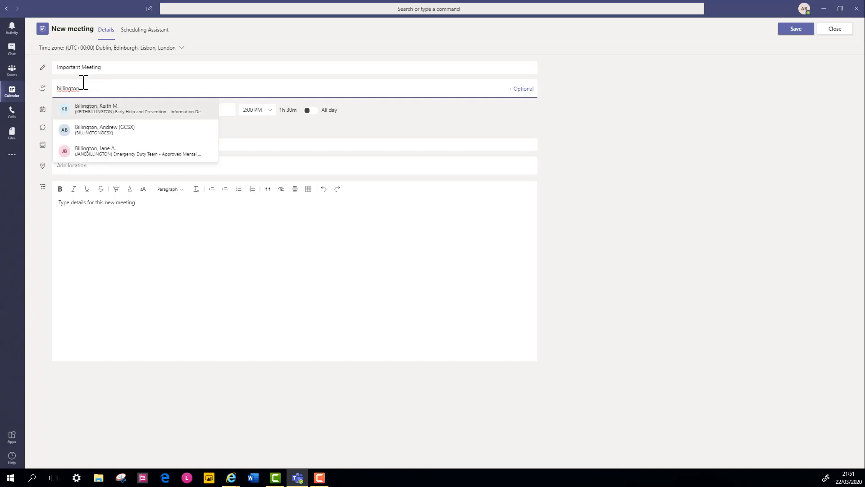
click(103, 113)
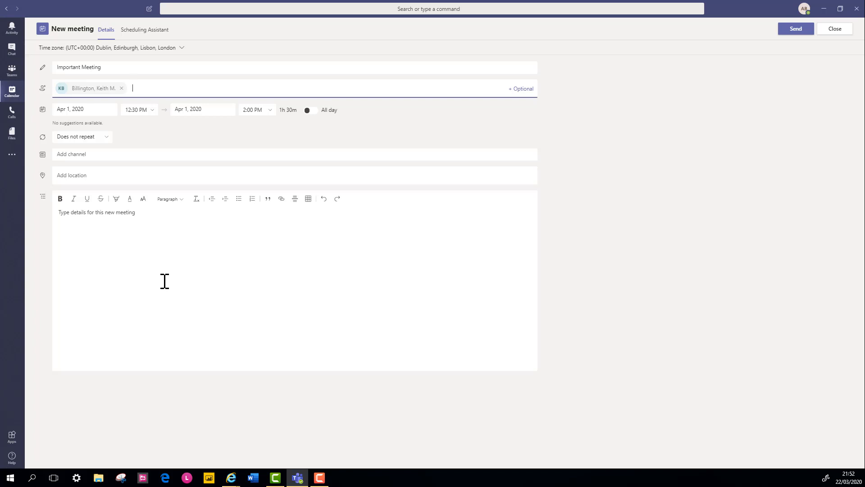
click(121, 89)
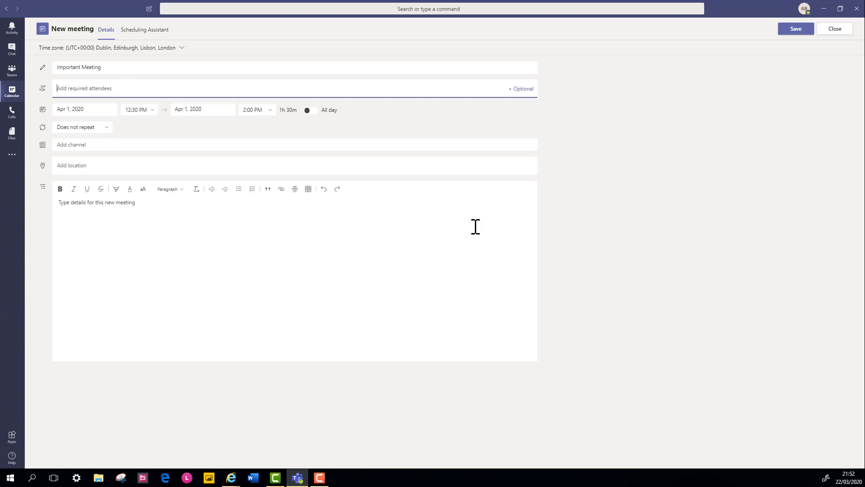
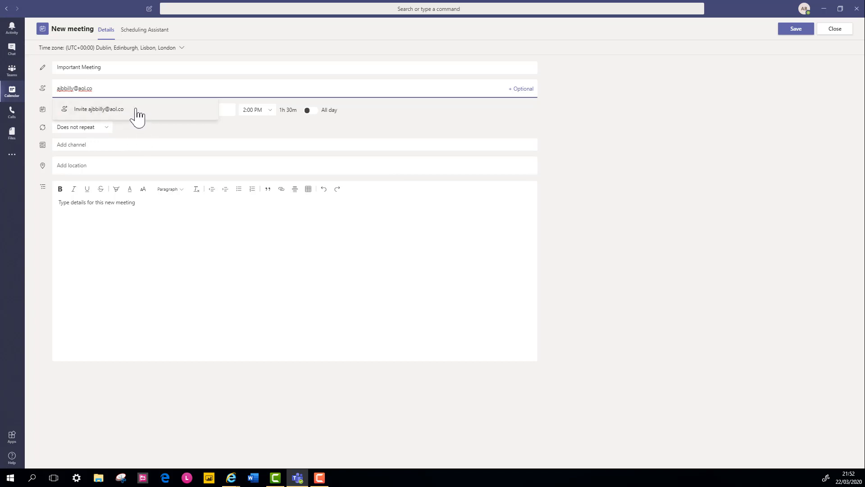
Invite an external e-mail address as a required attendee, then reveal the Optional attendees field
click(120, 113)
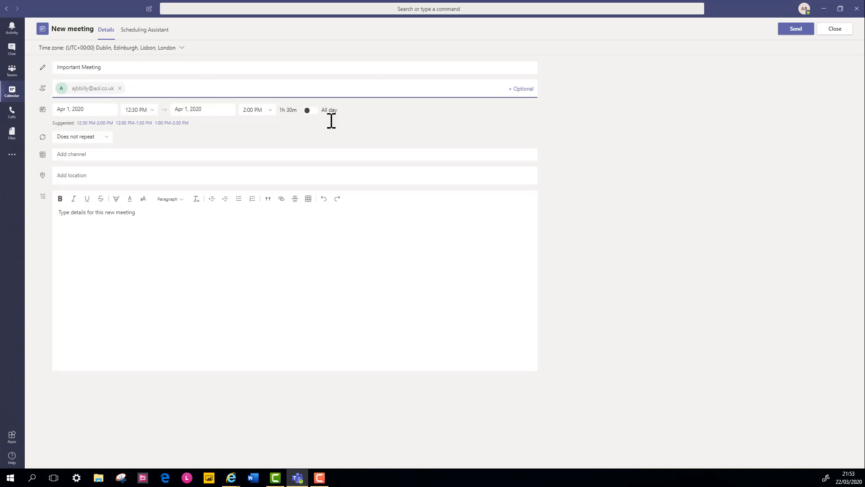
click(521, 89)
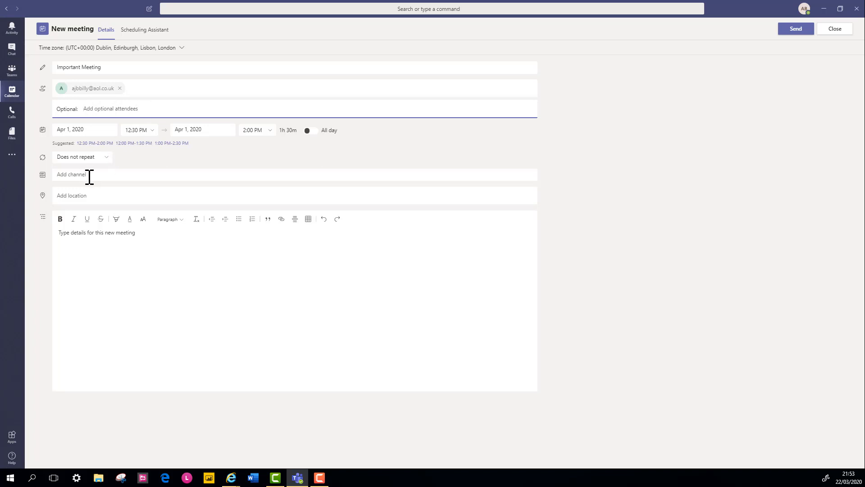
Post the meeting to the Systems (Childrens) Early Help and Social Care channel
click(166, 180)
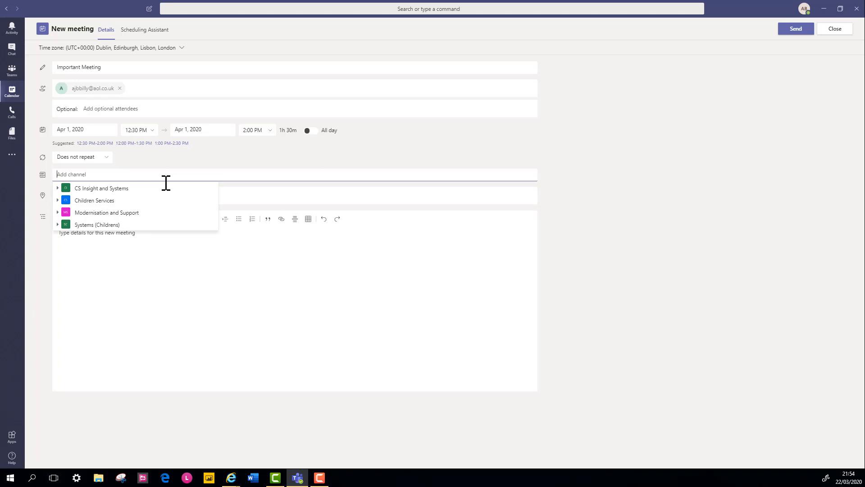
click(114, 226)
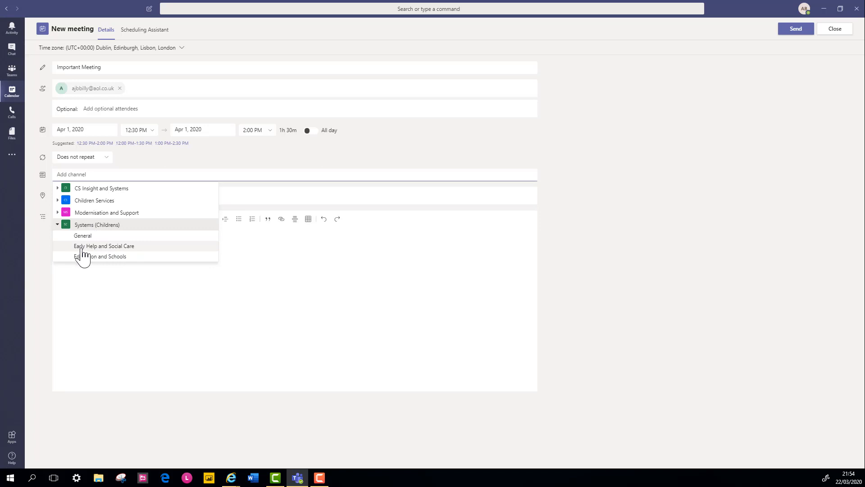
click(136, 250)
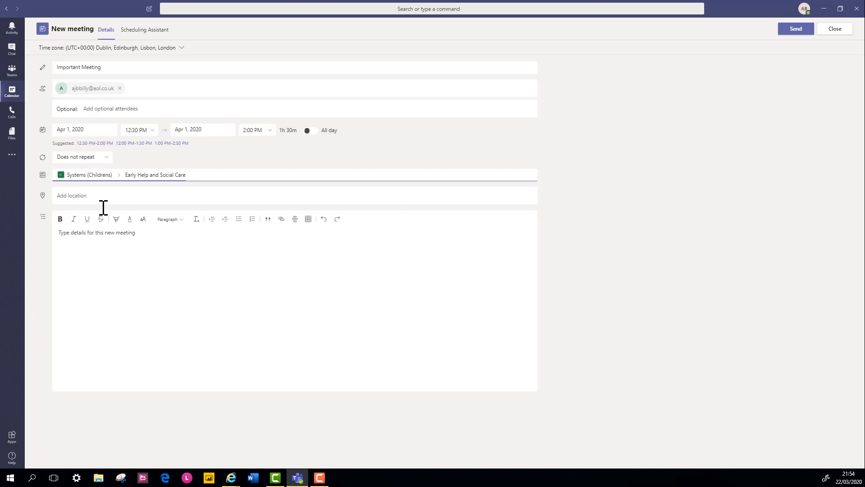
click(89, 196)
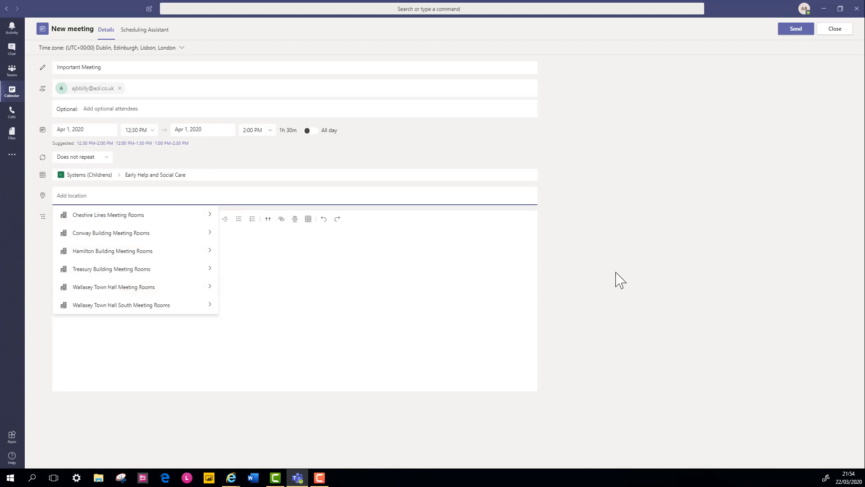
Close the meeting-room list without choosing a location and place the cursor in the meeting details
click(72, 242)
click(373, 269)
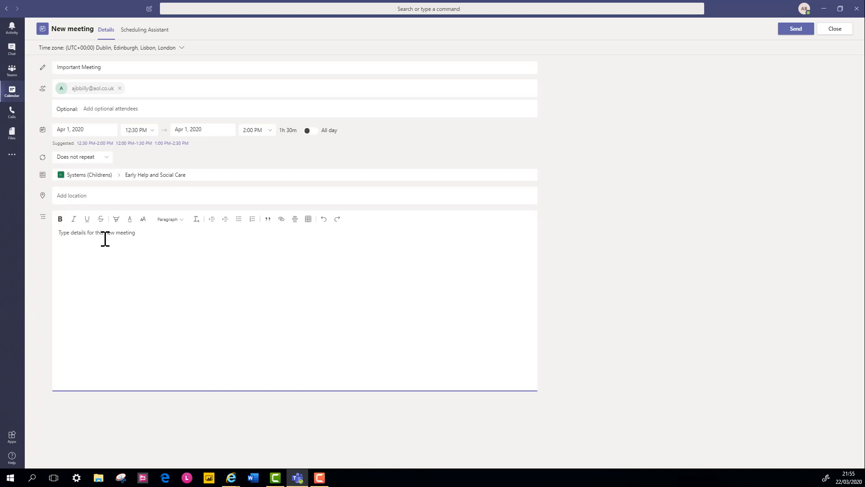
Write 'Bring Cake' in the details and make it bold, italic, and yellow-highlighted
text(Bring Cake)
drag(84, 233, 58, 232)
click(60, 219)
click(73, 218)
click(117, 219)
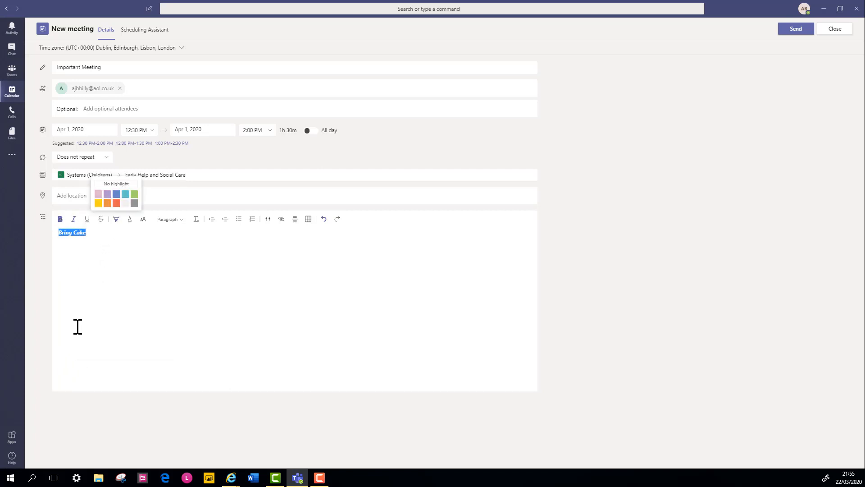
click(98, 203)
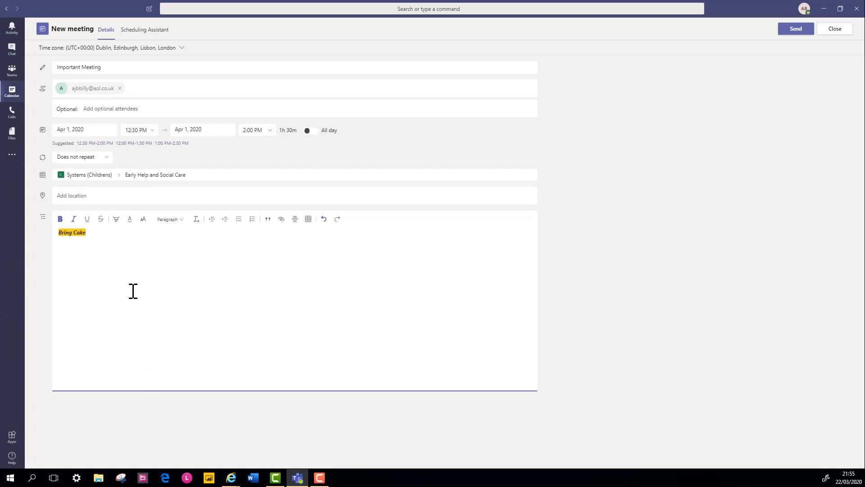
Insert a 3x3 table below Bring Cake and extend it to five rows
click(309, 222)
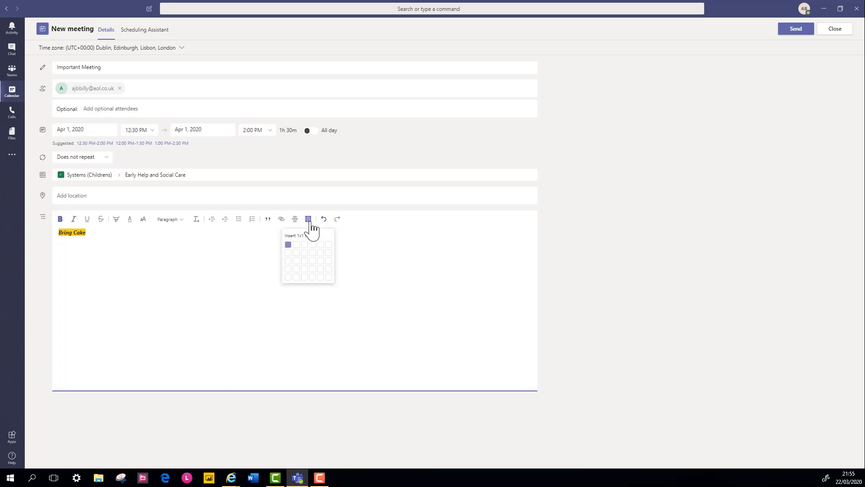
click(303, 261)
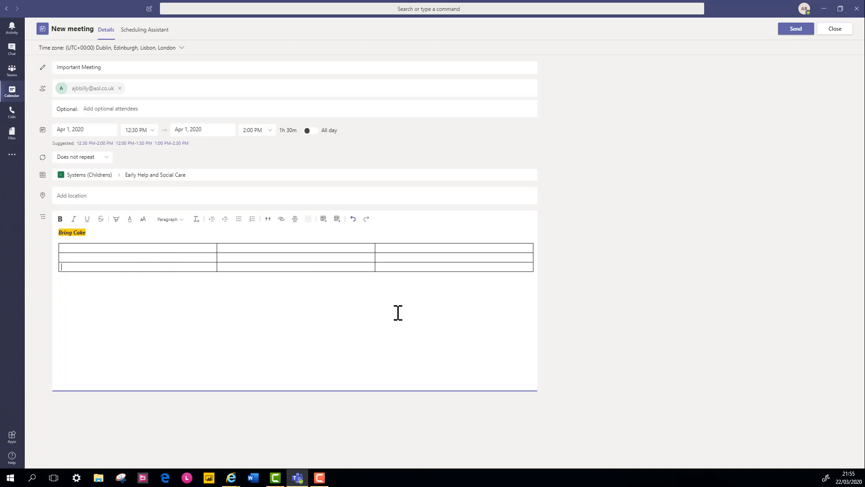
key(Tab)
key(Tab)
key(Tab)
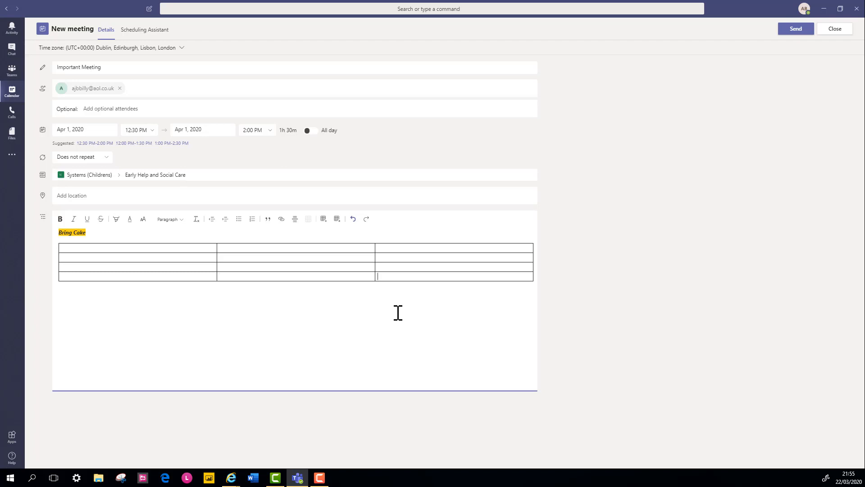
key(Tab)
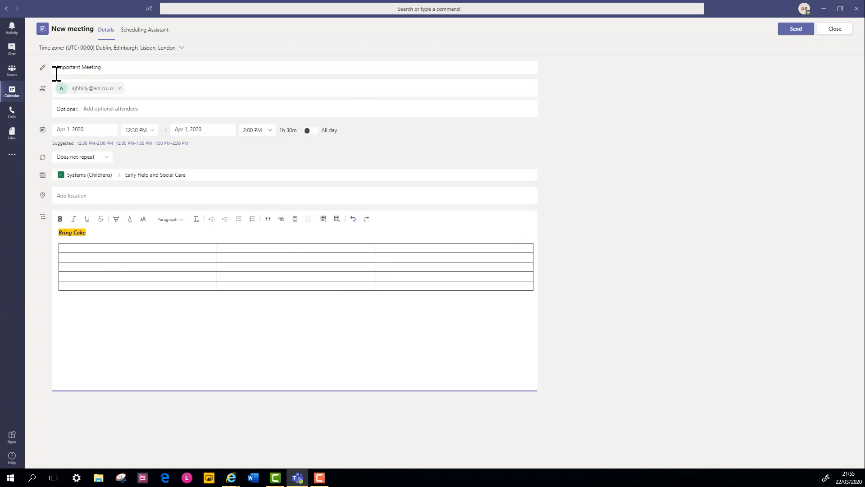
Send the Important Meeting invitation, then try dragging it to another time slot
mouse_move(61, 96)
click(794, 31)
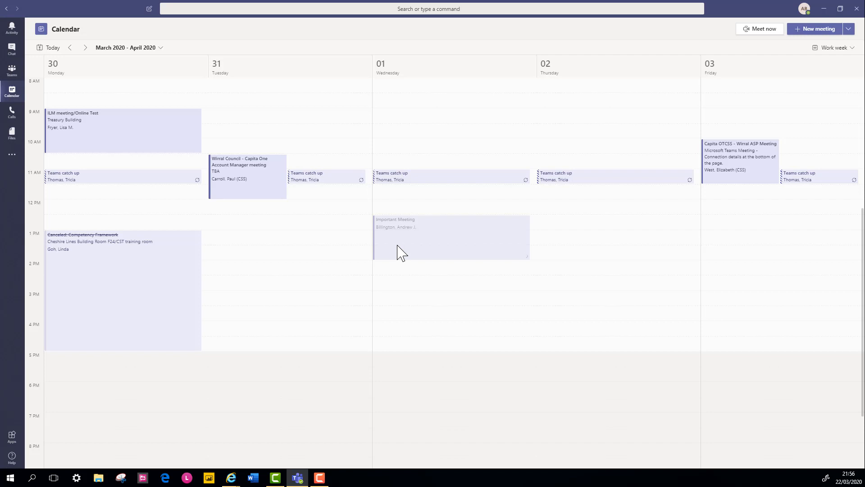
drag(397, 245, 15, 81)
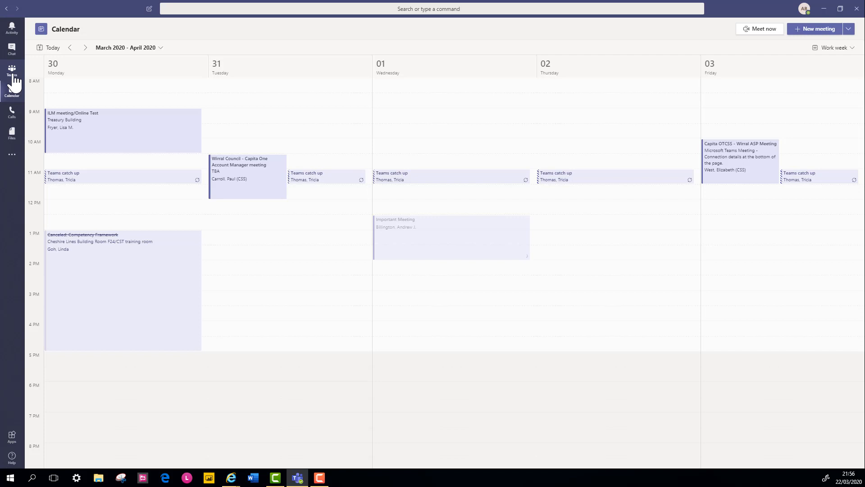
Switch to the Teams view to reach the Early Help and Social Care channel posts
click(14, 76)
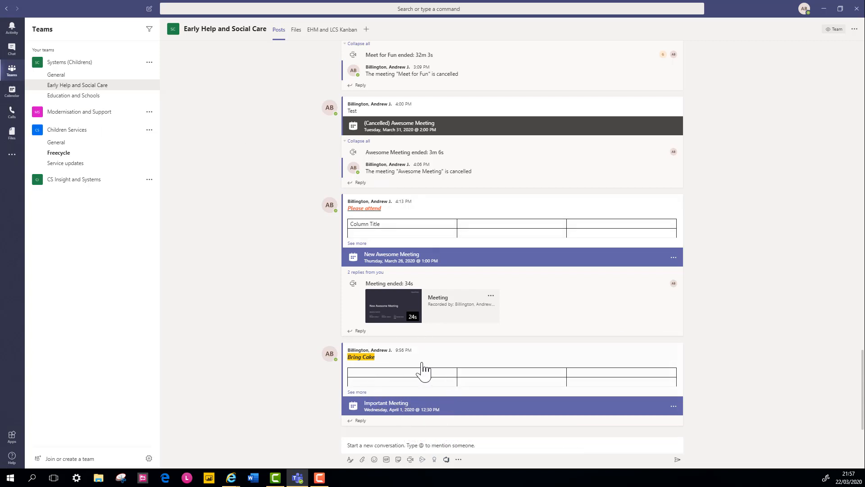
Open the Important Meeting details from its channel post, then close them
click(398, 407)
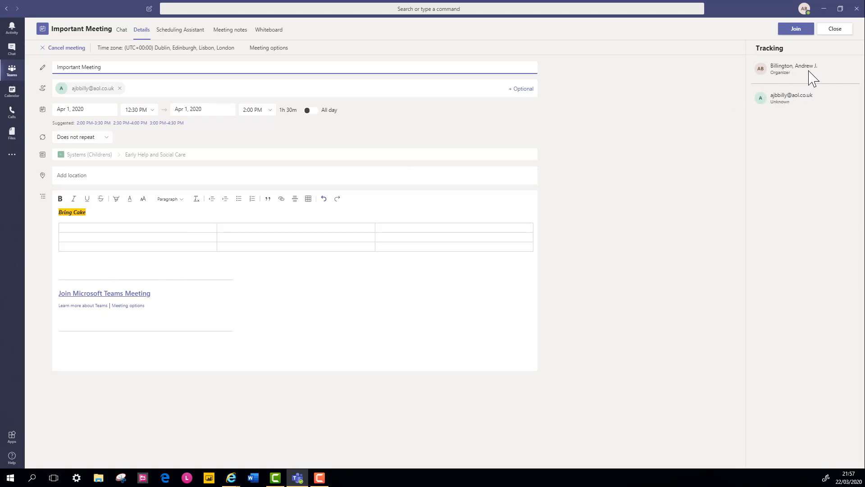
mouse_move(775, 99)
click(834, 32)
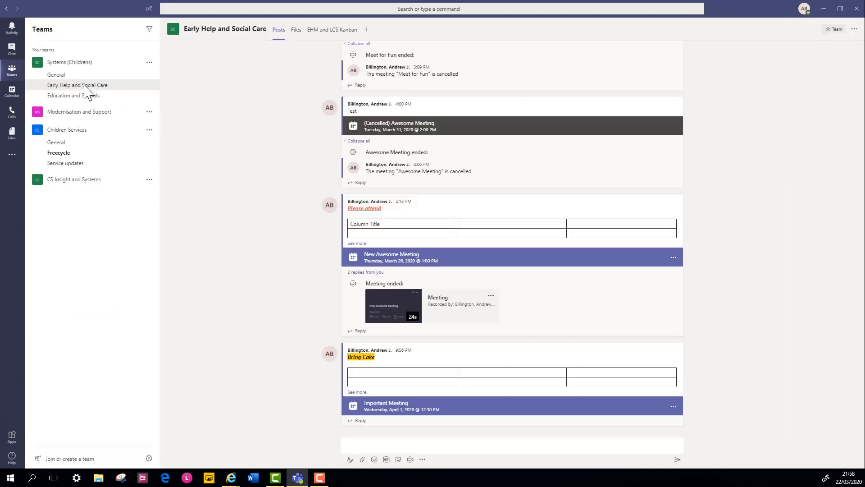
Open Important Meeting on Wednesday 1 April in next week's calendar and start joining it
click(12, 91)
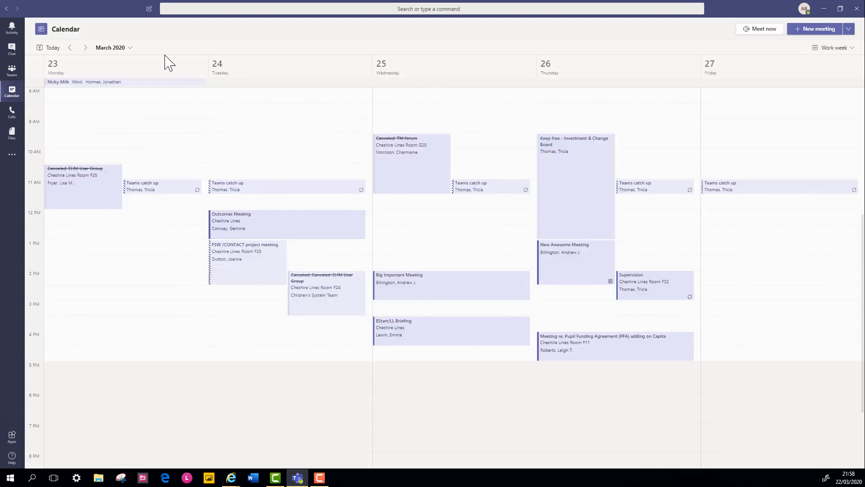
click(85, 47)
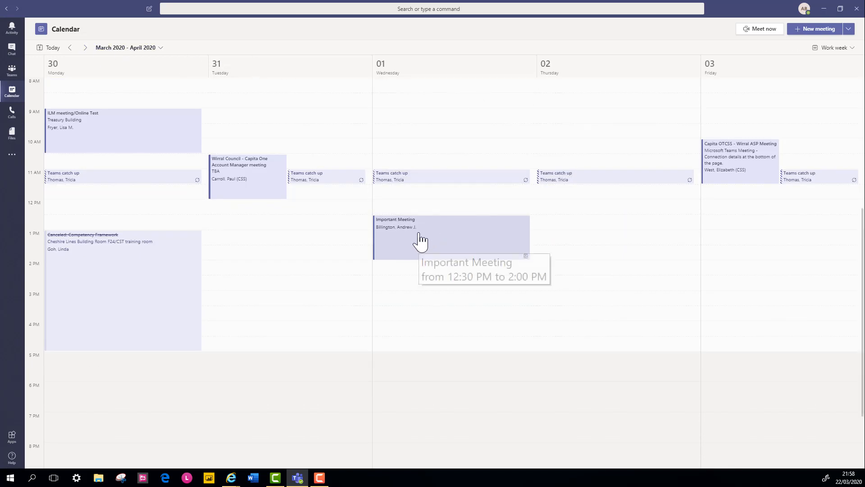
click(409, 245)
double_click(408, 245)
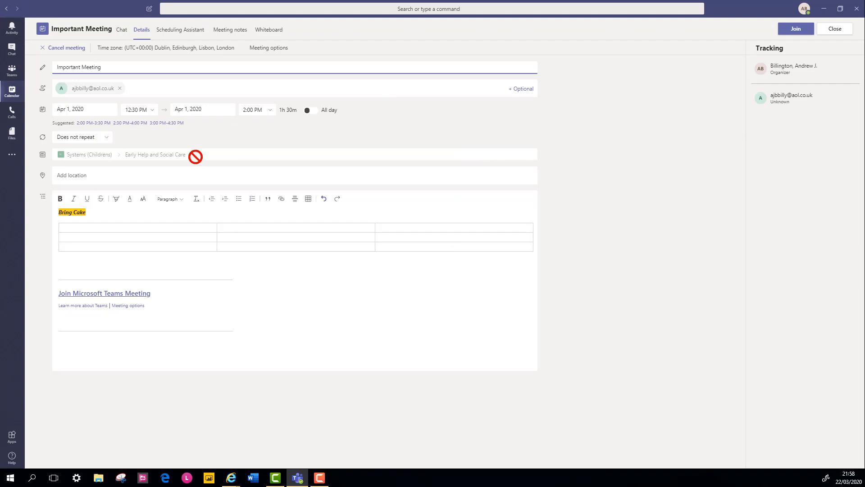
mouse_move(195, 156)
click(798, 29)
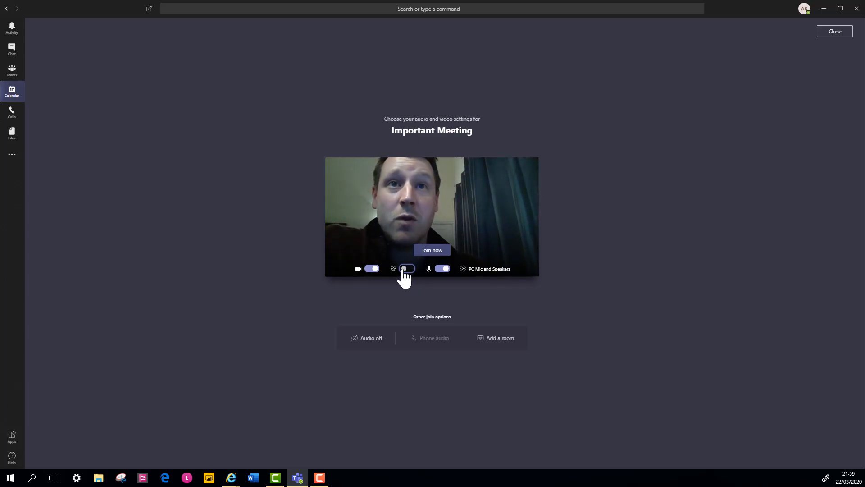
Toggle the camera off and back on, enable background blur, and join now
click(370, 270)
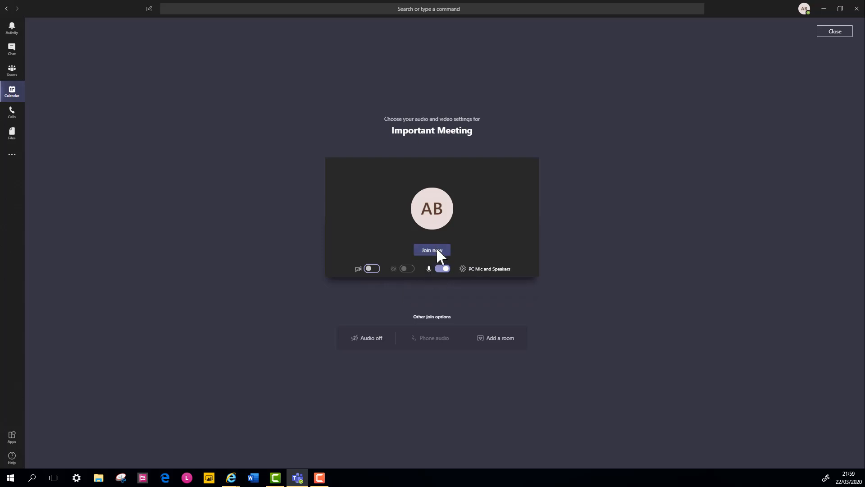
click(371, 269)
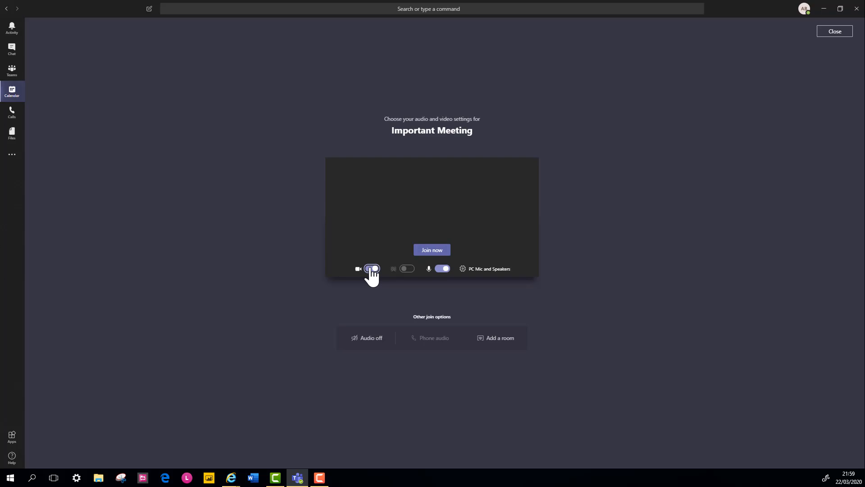
click(406, 269)
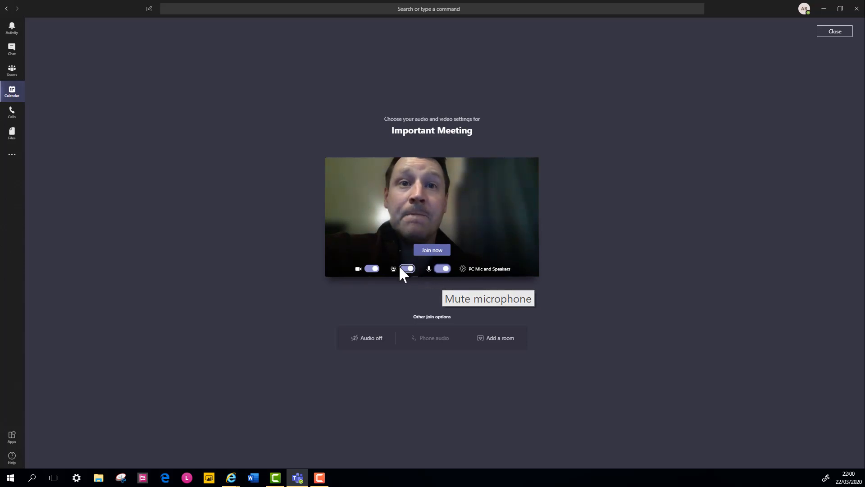
click(433, 252)
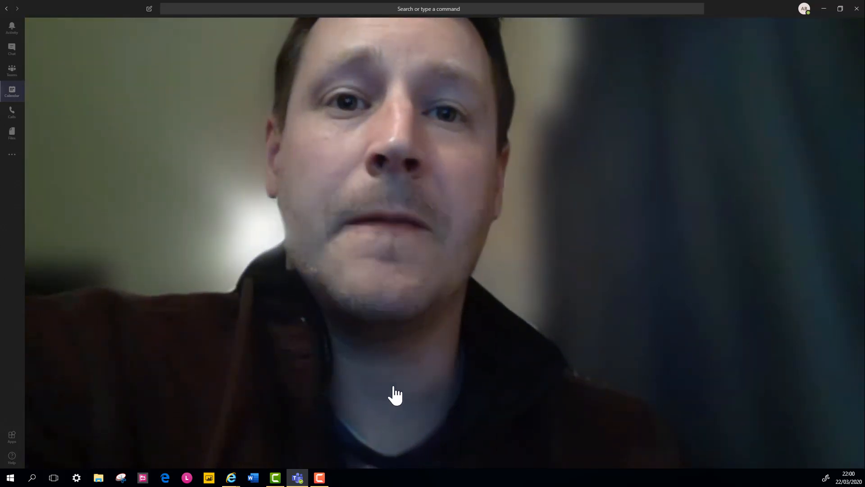
Turn the camera off in the call so only the initials avatar shows
mouse_move(456, 378)
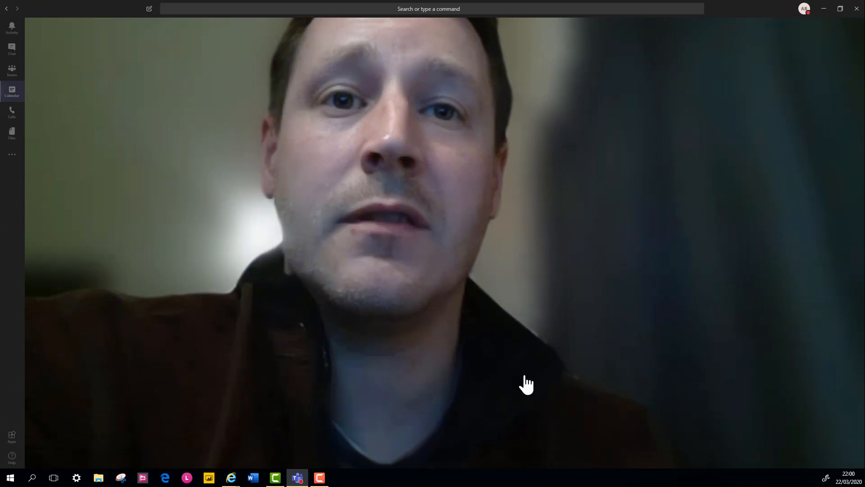
mouse_move(521, 384)
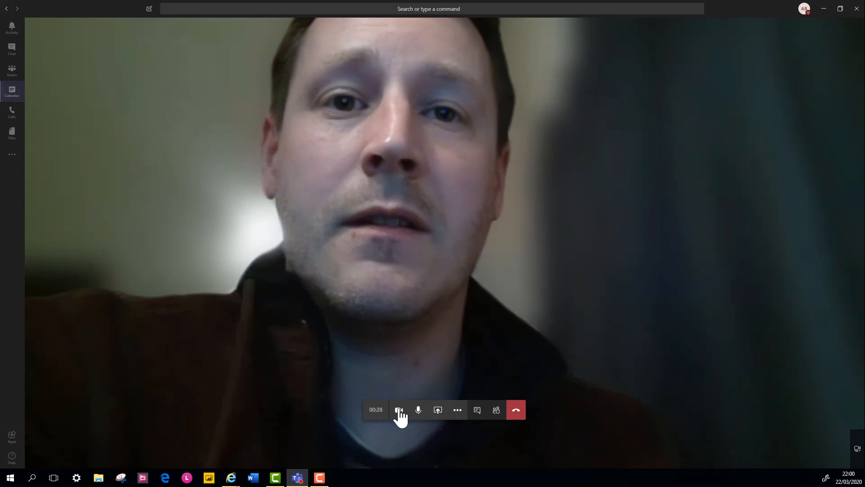
click(398, 415)
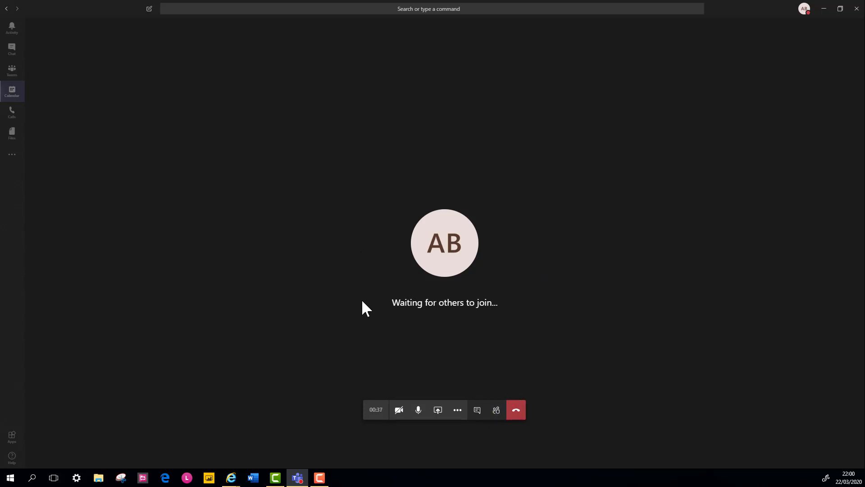
Open the People panel showing one attendee and five suggested colleagues
click(496, 410)
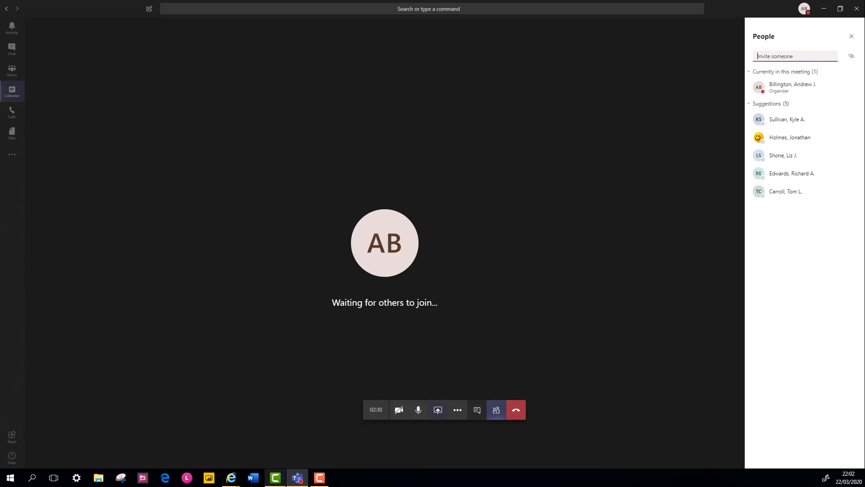
Browse the Share tray and close it without sharing, then open More actions
click(437, 411)
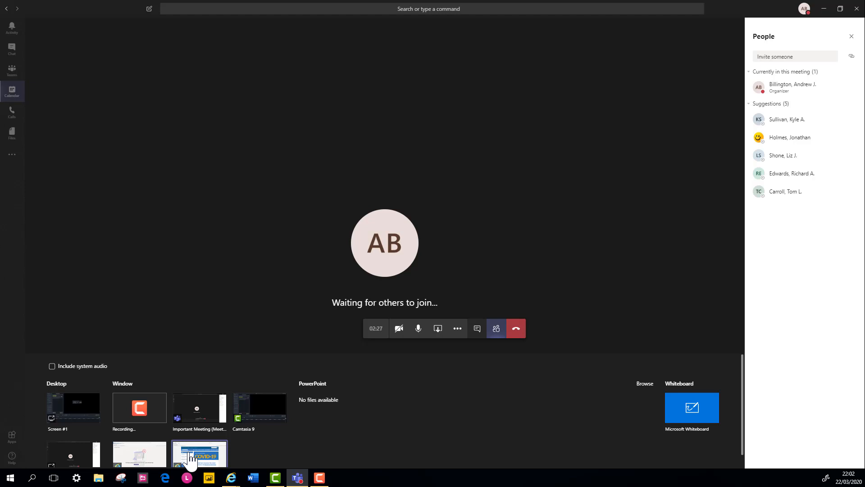
click(566, 279)
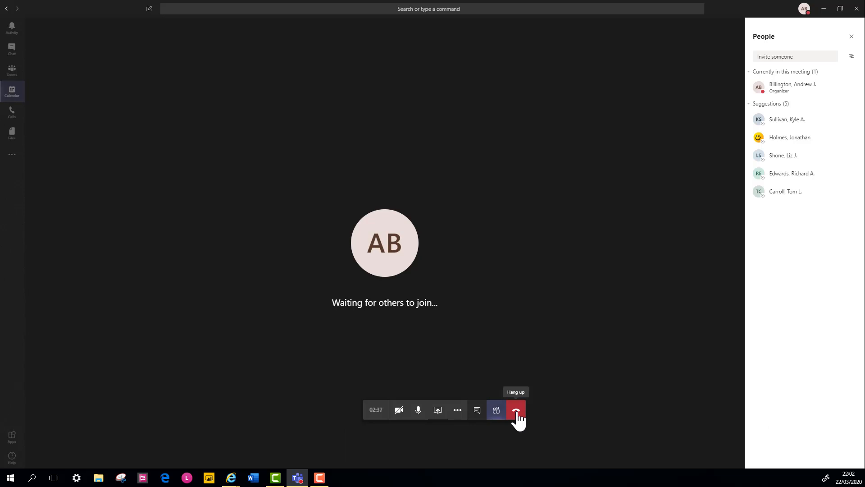
click(458, 411)
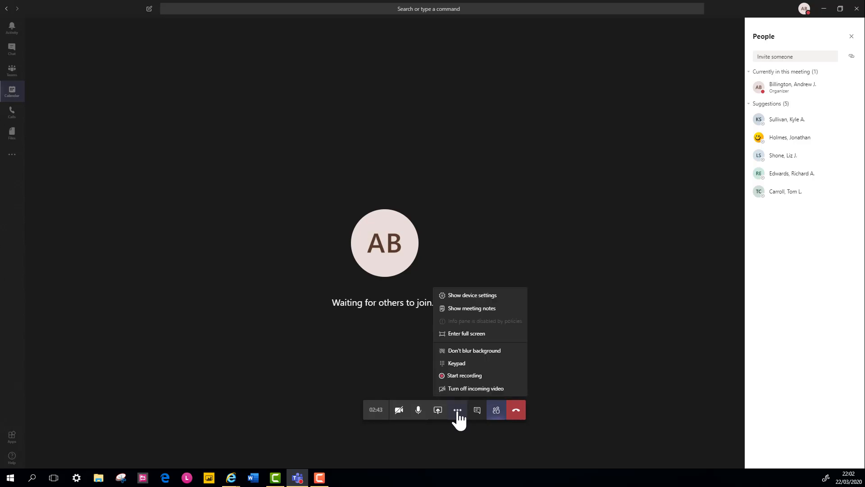
Start recording the meeting, dismiss the recording banner, and hang up
click(478, 380)
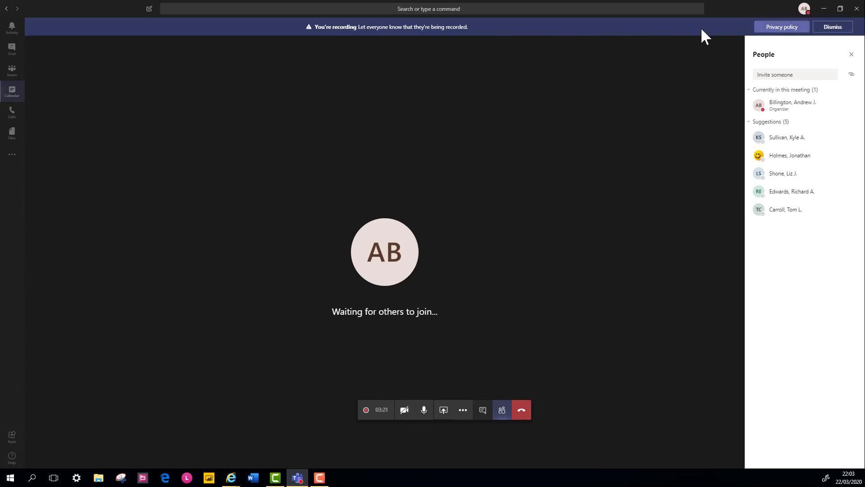
click(833, 27)
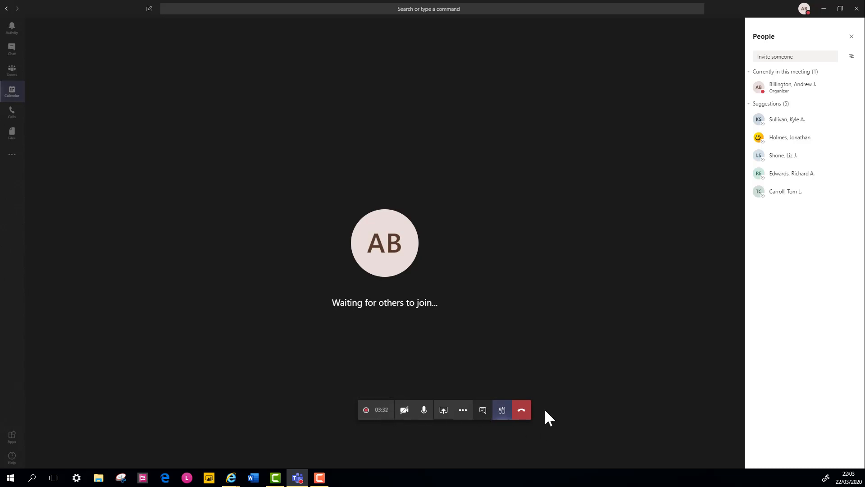
click(522, 411)
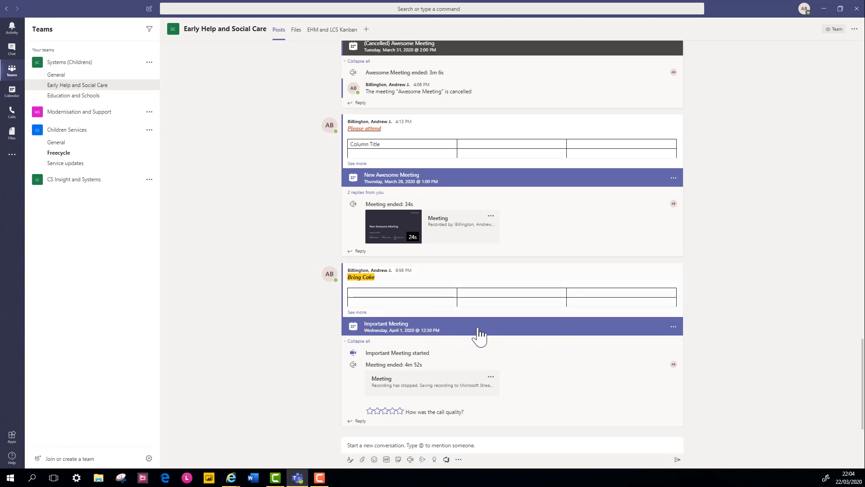
mouse_move(478, 332)
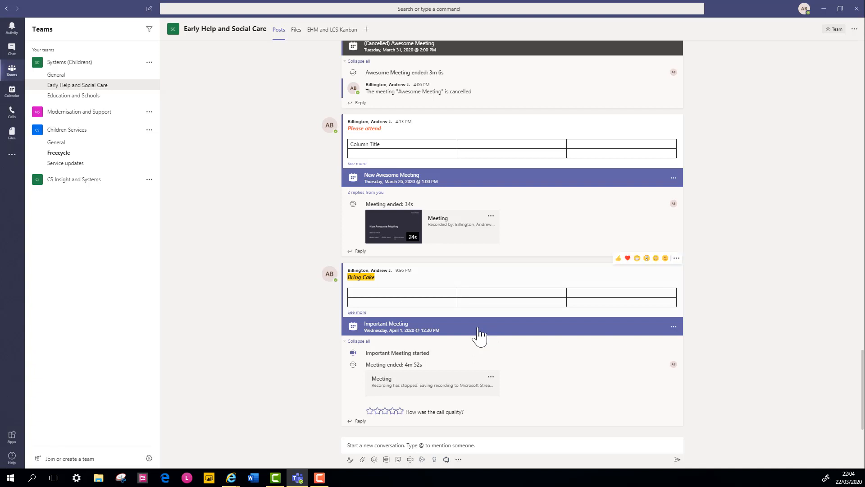